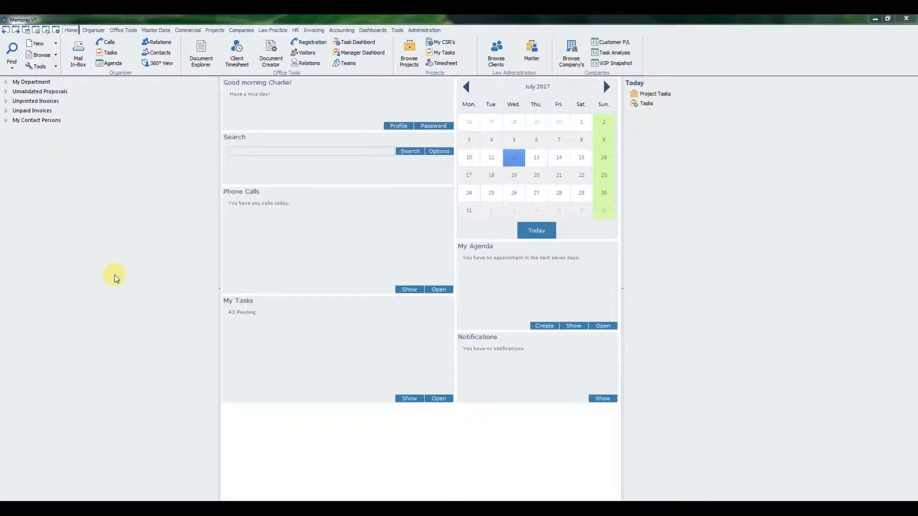
Step: Open the WIP Snapshot report for companies and set its period preset to Last Year
click(241, 29)
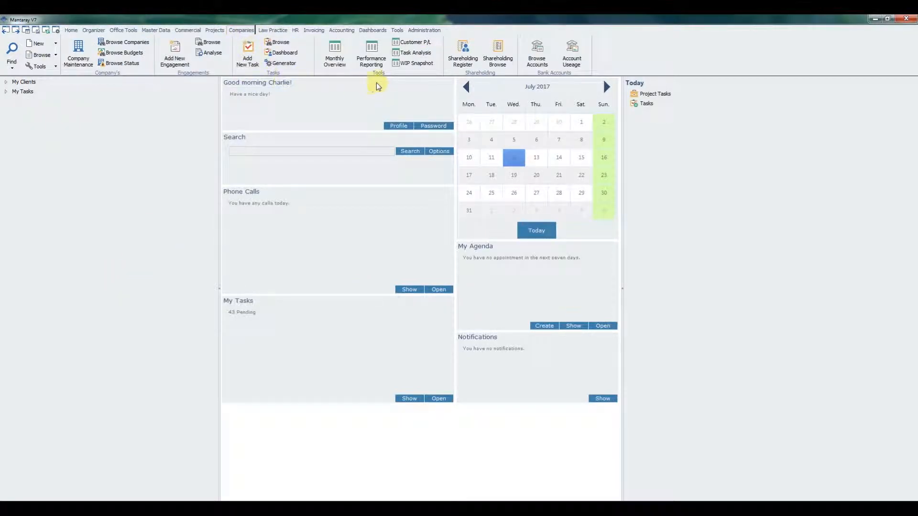
click(403, 64)
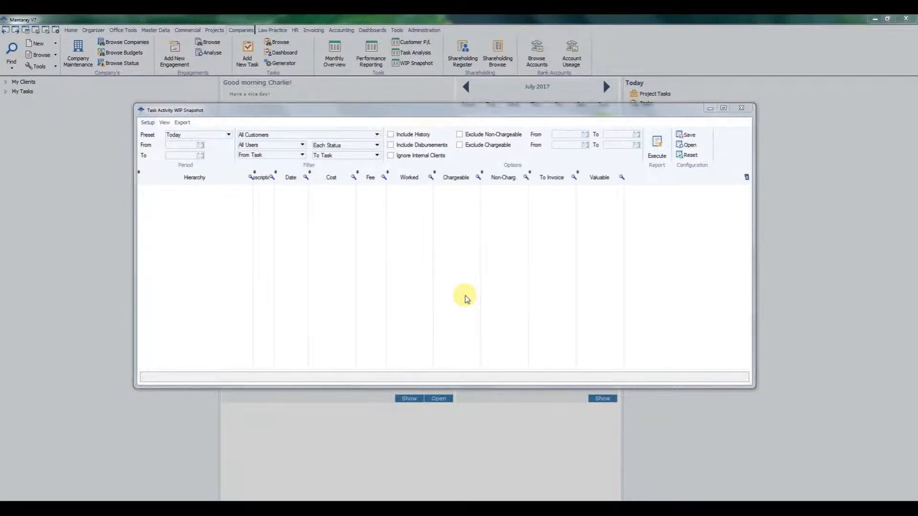
click(200, 135)
click(189, 193)
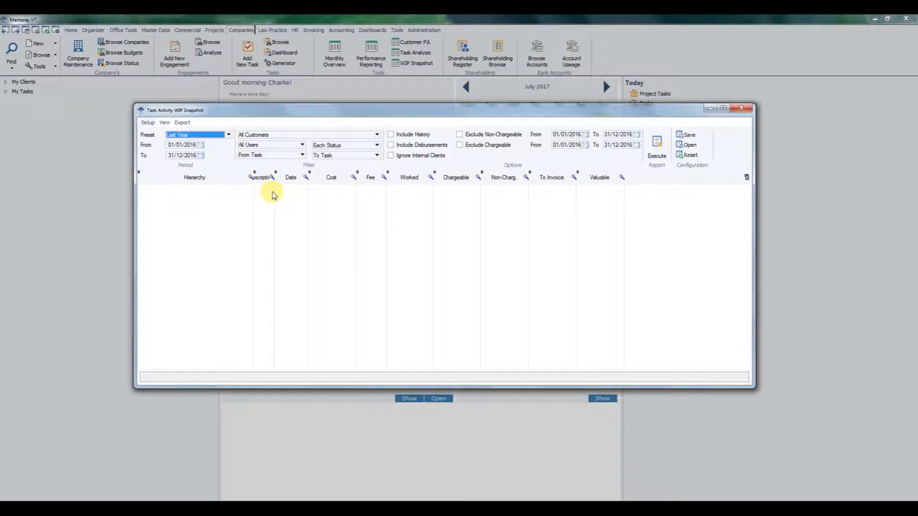
Step: Examine the available choices in the customer, user, starting task and invoice status filters
click(279, 136)
click(280, 138)
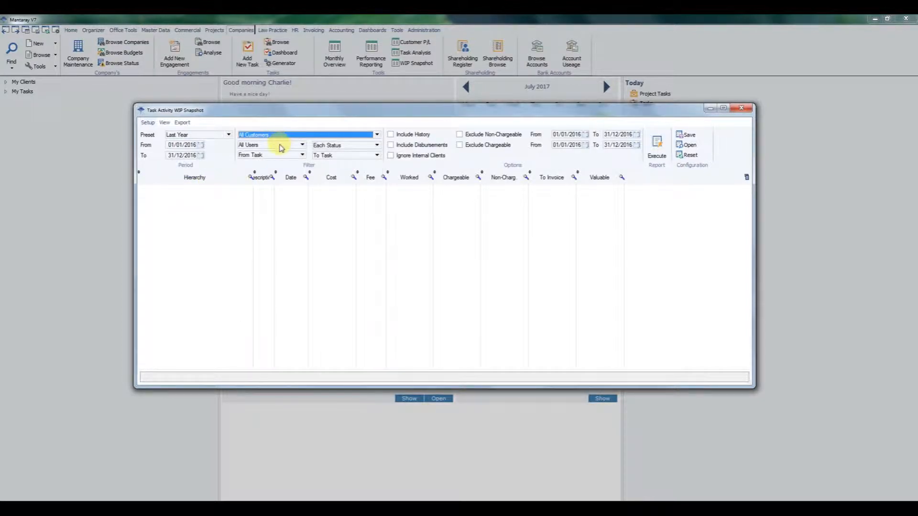
click(280, 146)
click(281, 146)
click(280, 156)
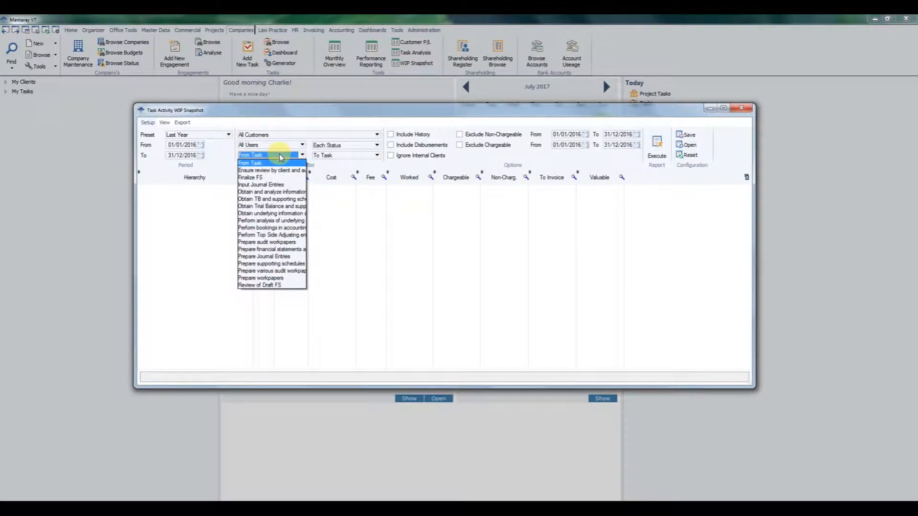
click(280, 156)
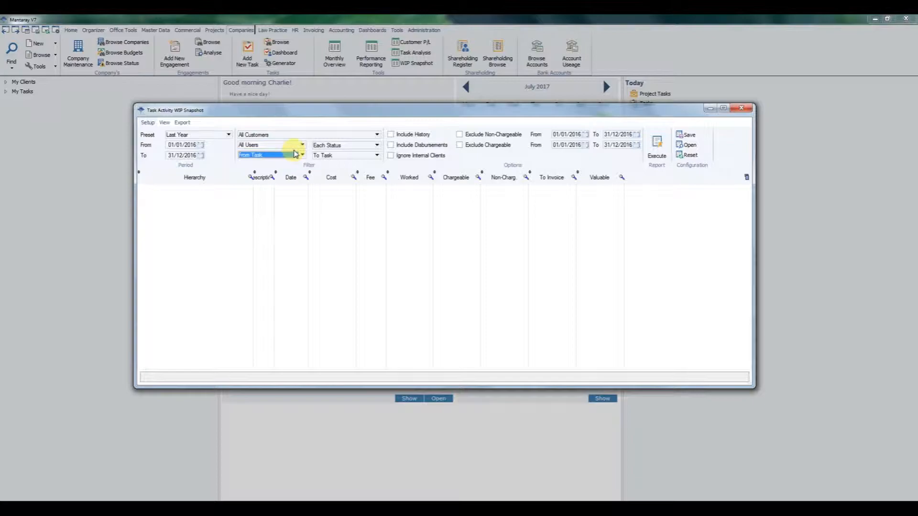
click(361, 146)
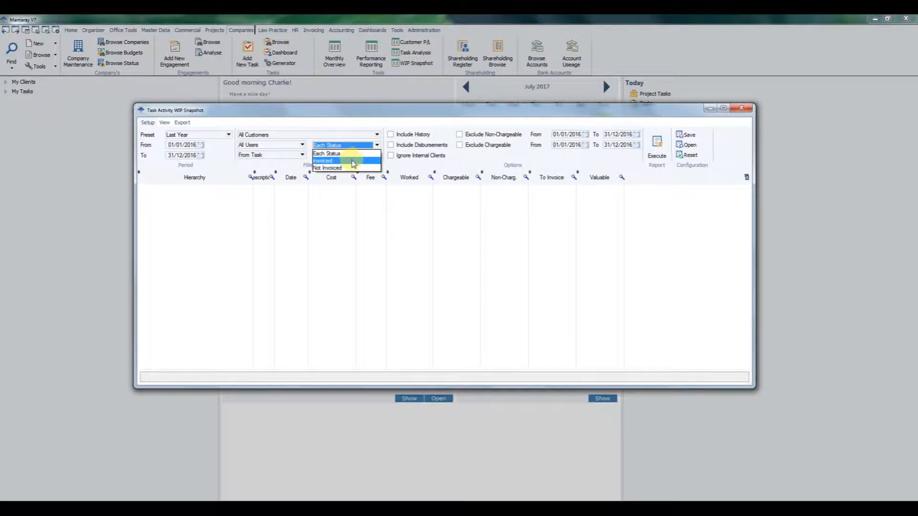
click(354, 146)
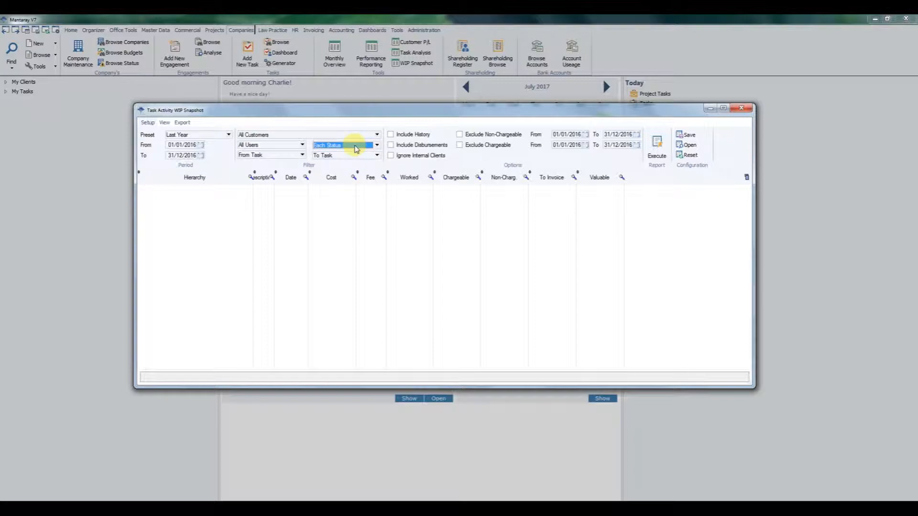
Step: Run the report with Include History, Include Disbursements, Ignore Internal Clients and Exclude Non-Chargeable enabled
click(391, 135)
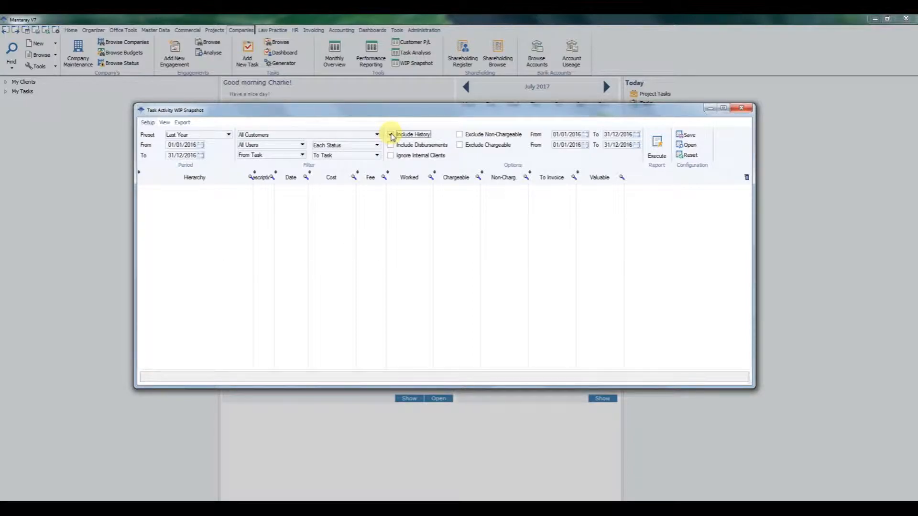
click(390, 146)
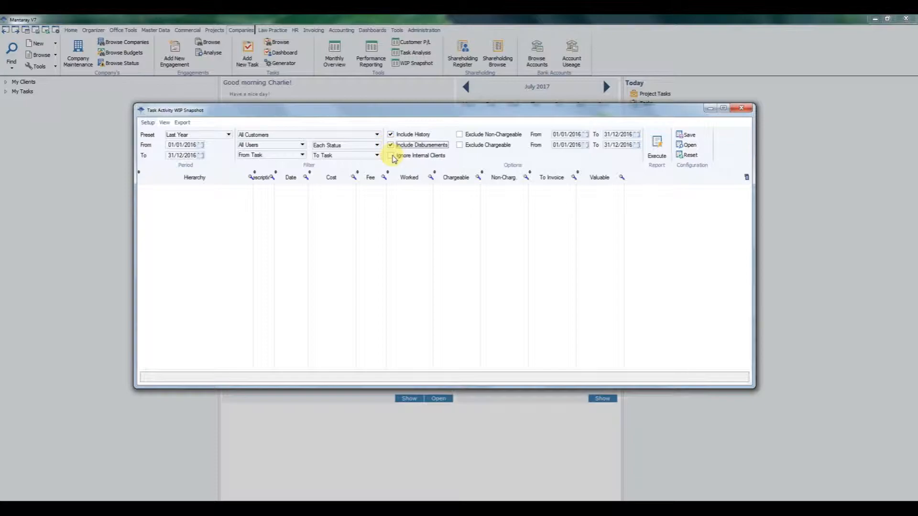
click(391, 156)
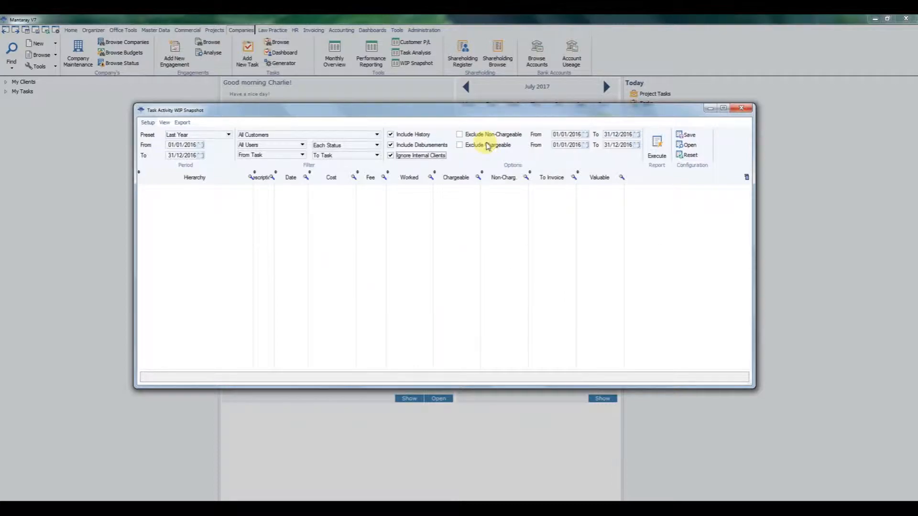
click(460, 135)
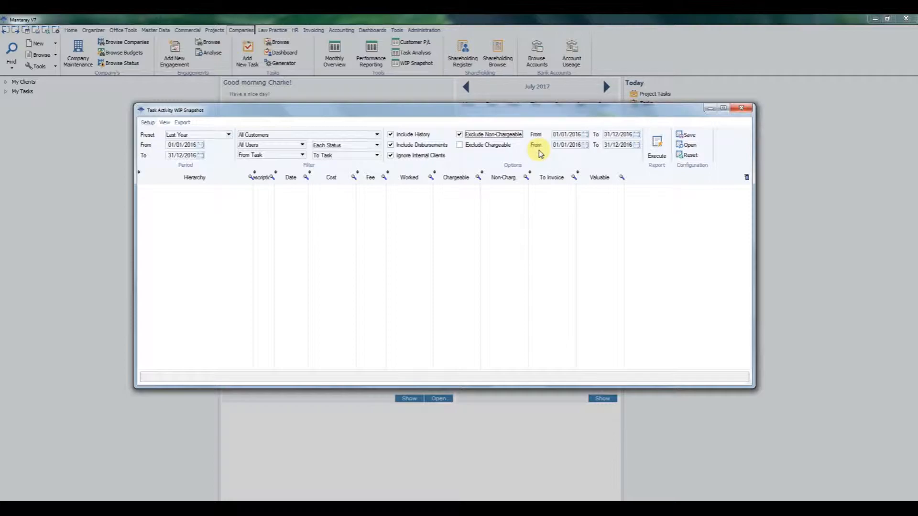
click(660, 150)
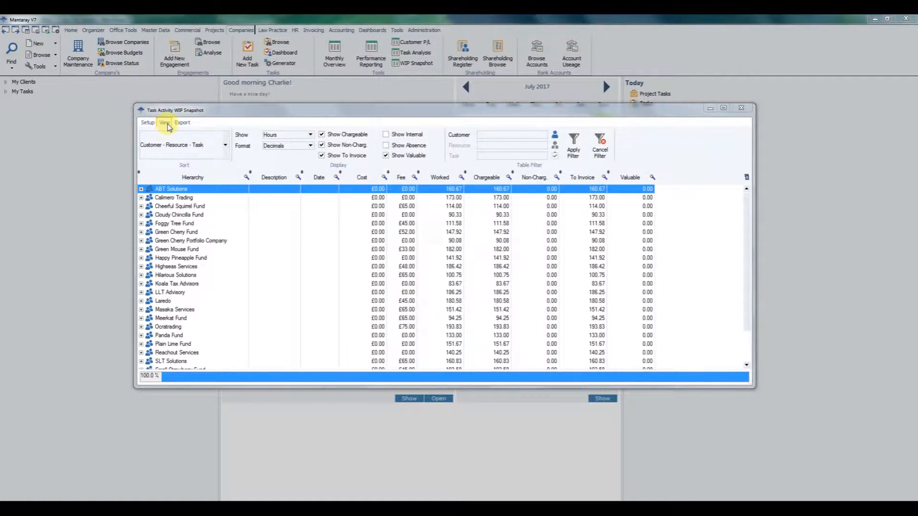
Step: Sort the results by Resource - Task - Customer and filter them to the user listed directly after the administrator
click(225, 146)
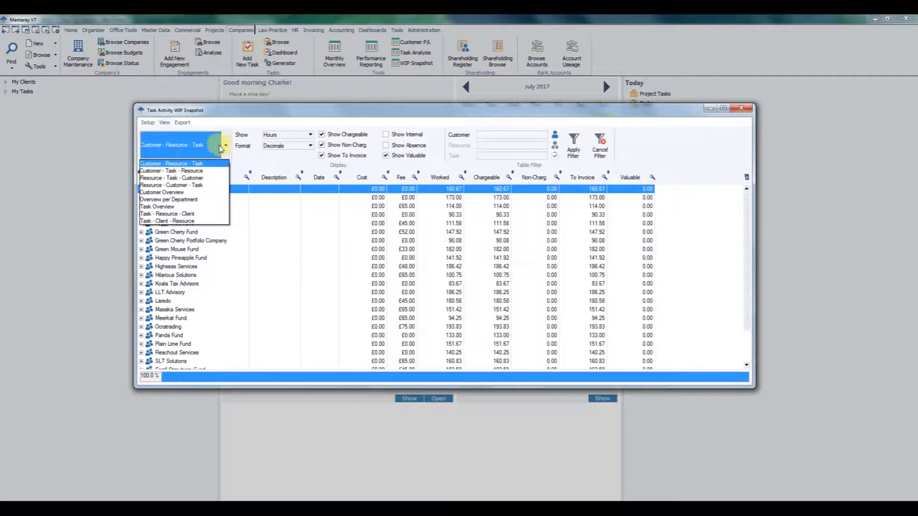
click(177, 179)
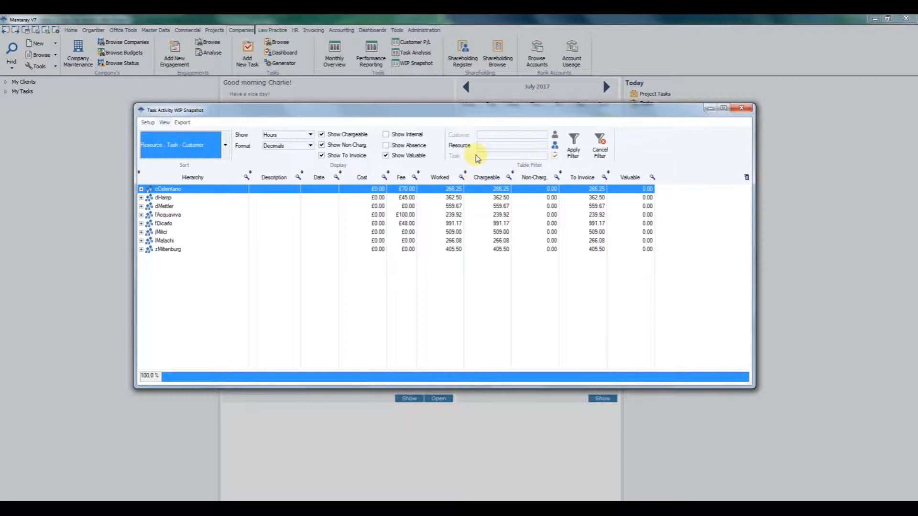
click(554, 145)
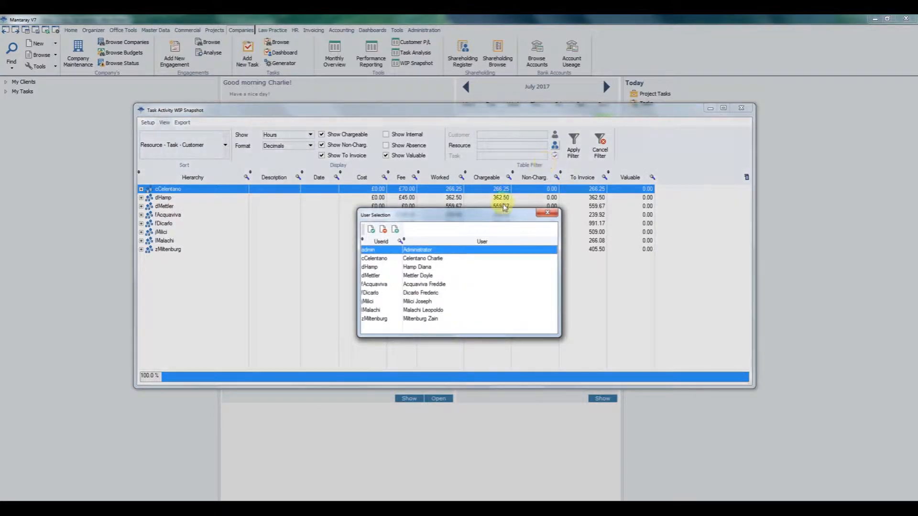
double_click(375, 258)
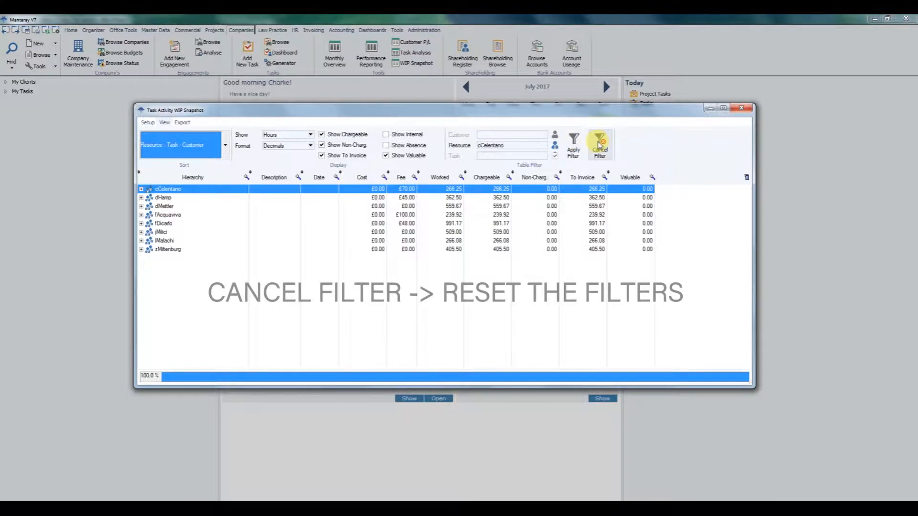
click(578, 150)
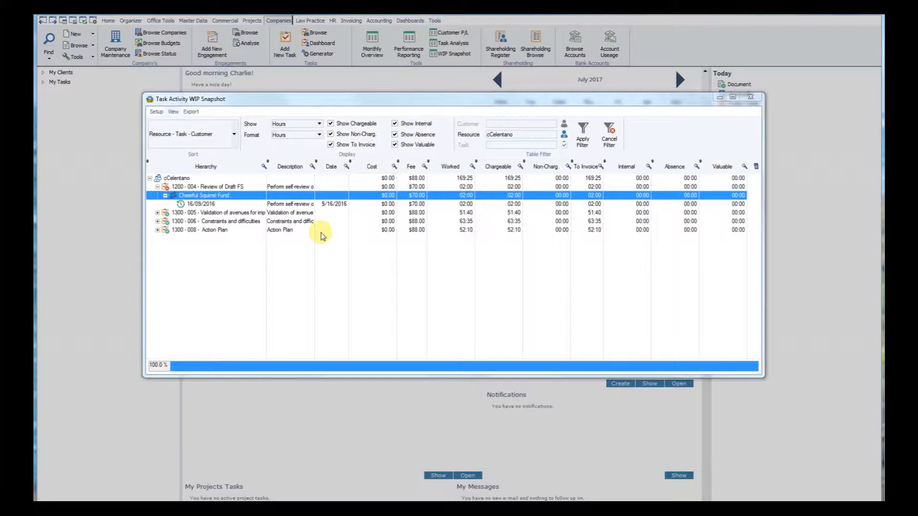
Step: Save the report configuration with title and description Report123 and Execute on Run enabled
click(156, 112)
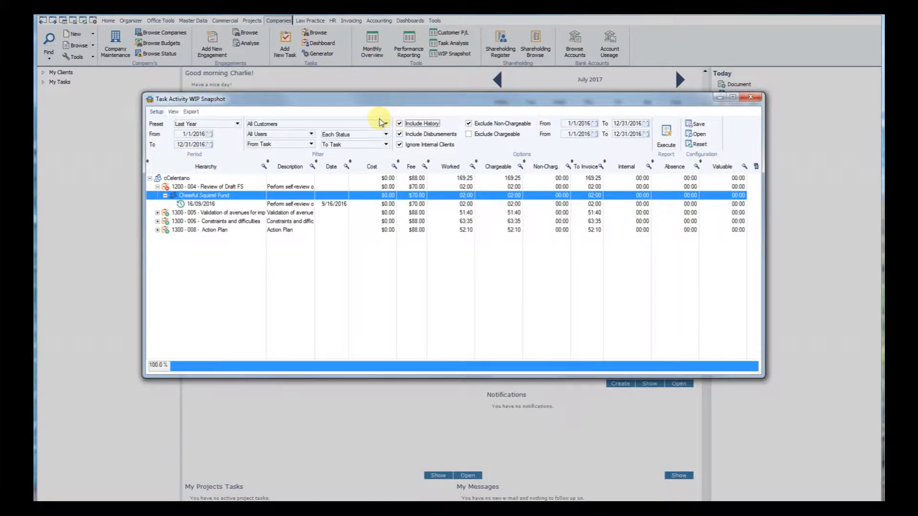
click(697, 126)
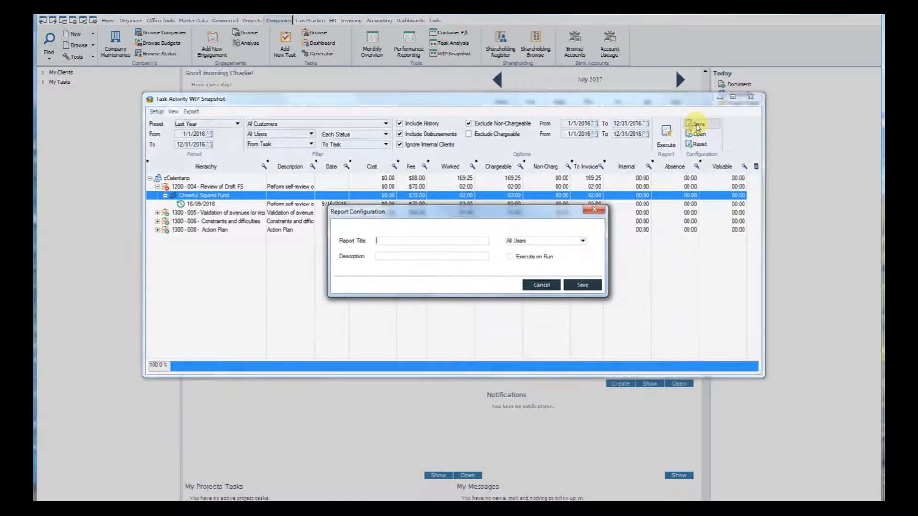
drag(432, 211, 443, 239)
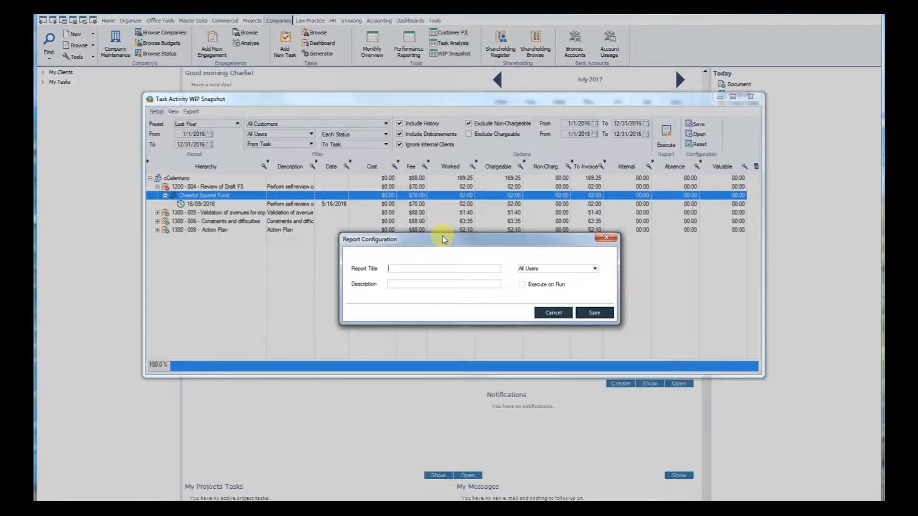
text(Report 123)
click(414, 282)
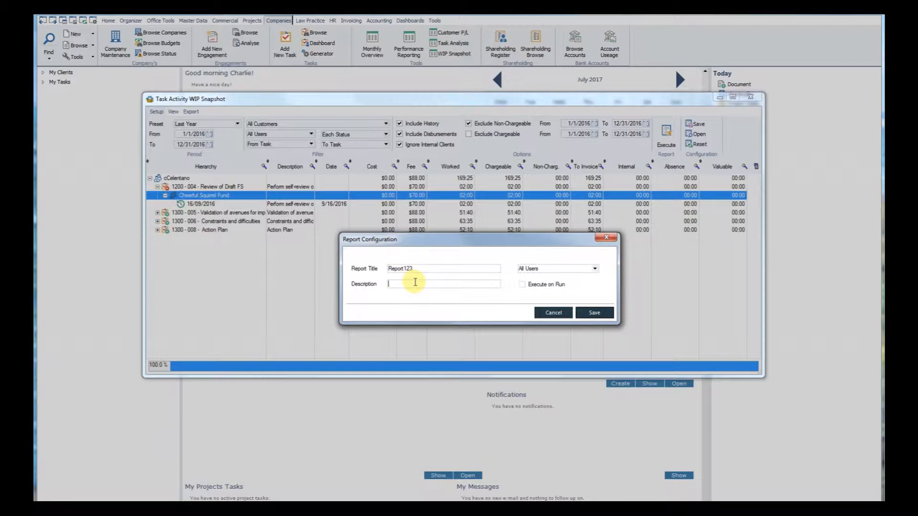
text(Report 123)
click(522, 284)
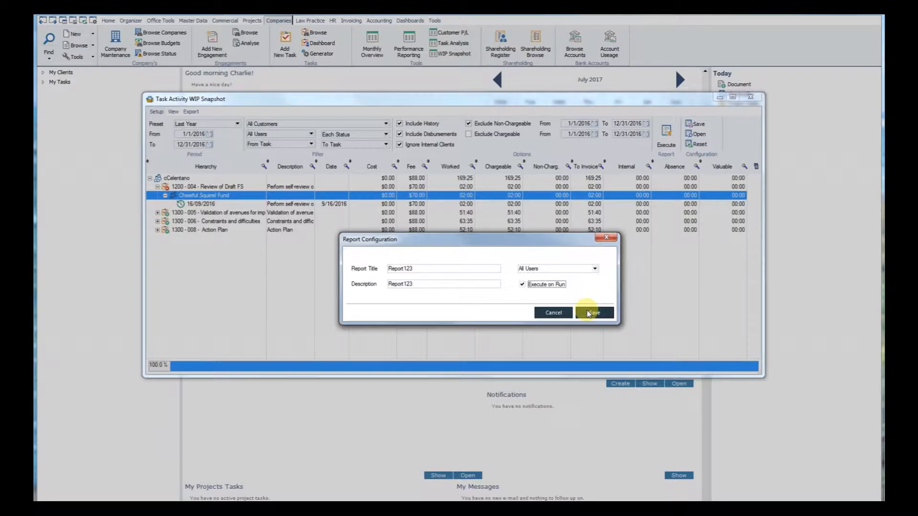
click(589, 314)
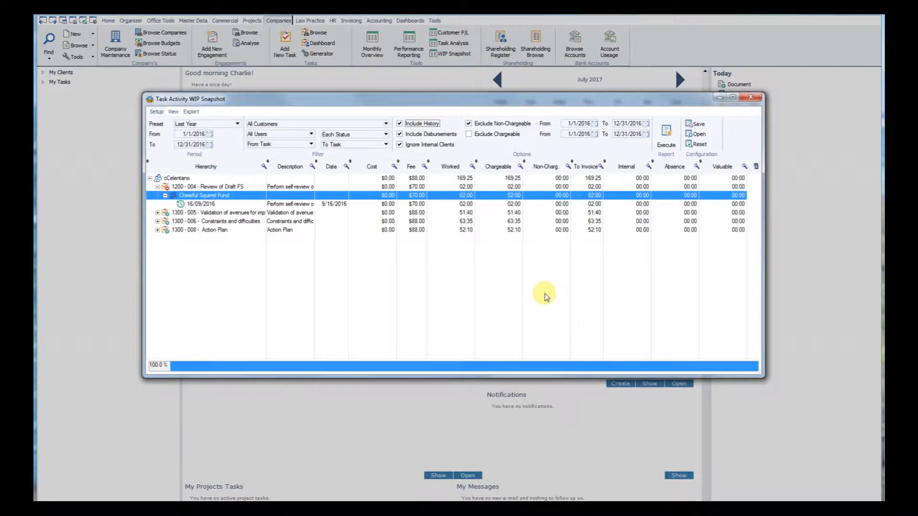
Step: Look through the list of saved report configurations, including Report123, and close it without loading one
click(698, 134)
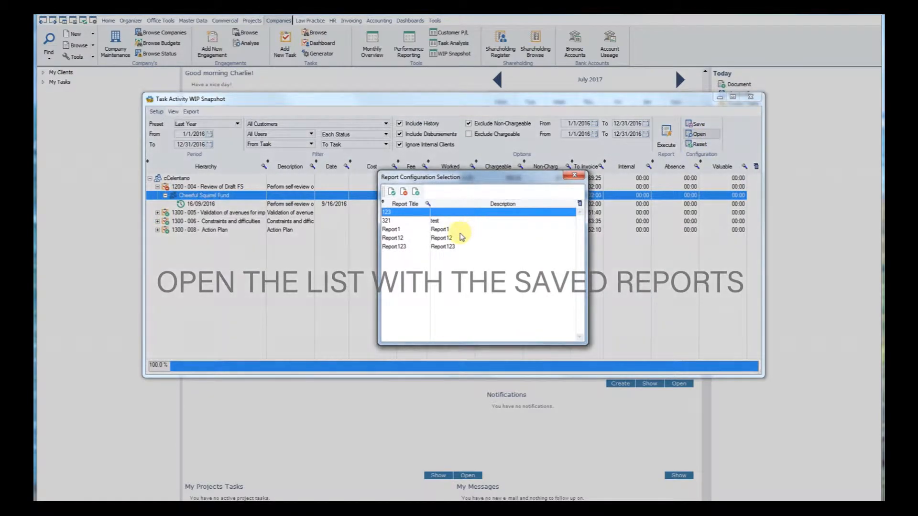
click(454, 247)
click(443, 221)
click(440, 212)
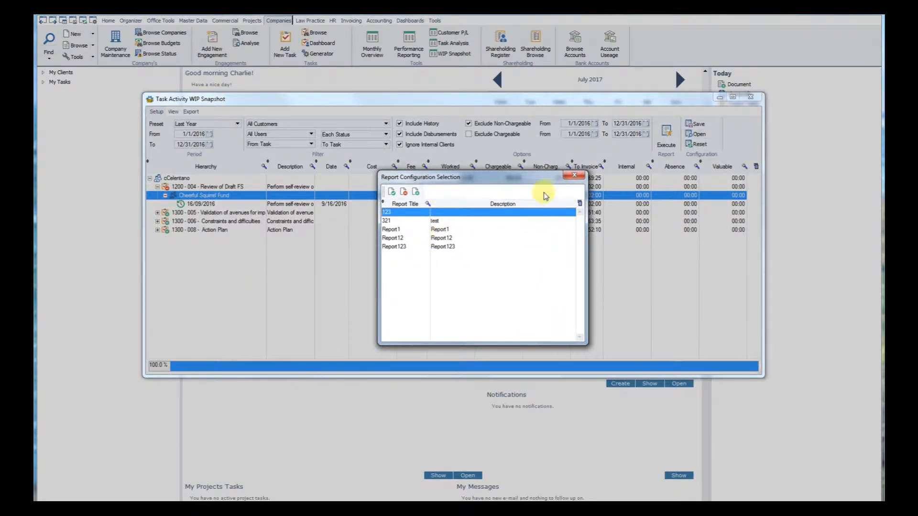
click(568, 176)
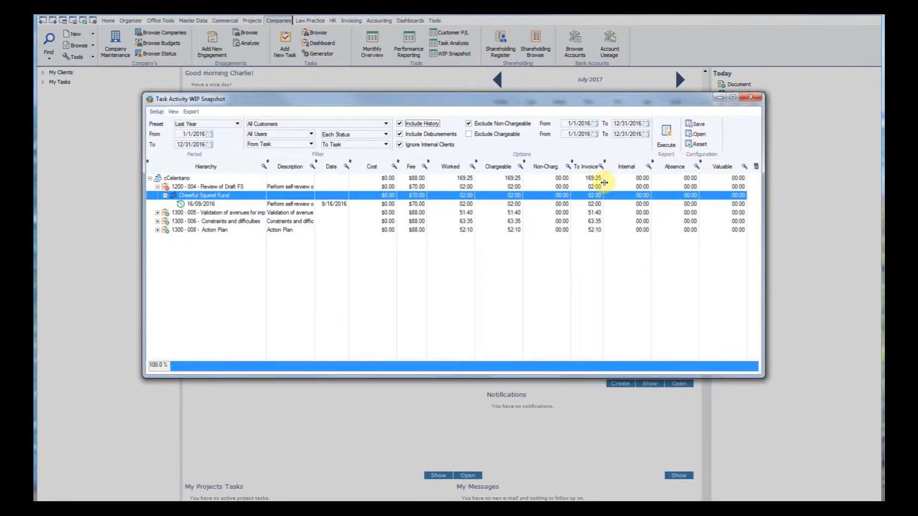
Step: Close the WIP Snapshot report and delete its generated data
drag(697, 102, 699, 104)
click(753, 99)
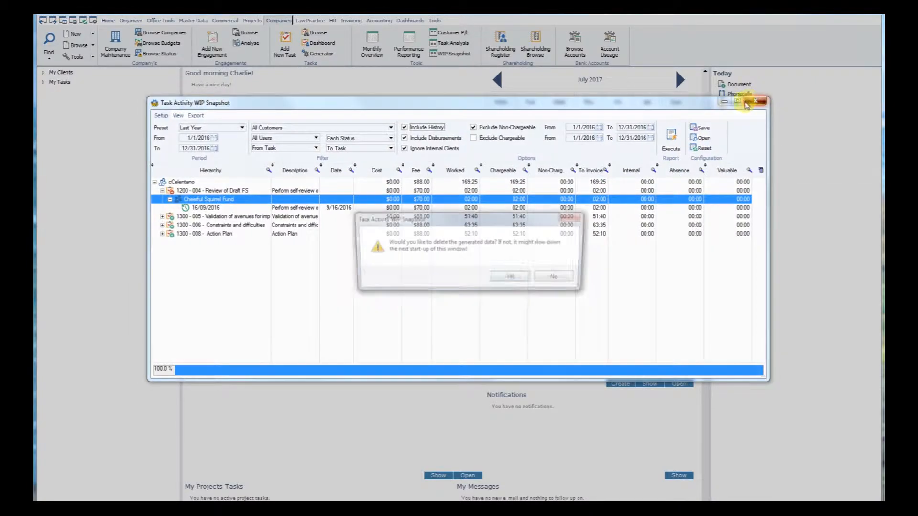
click(514, 278)
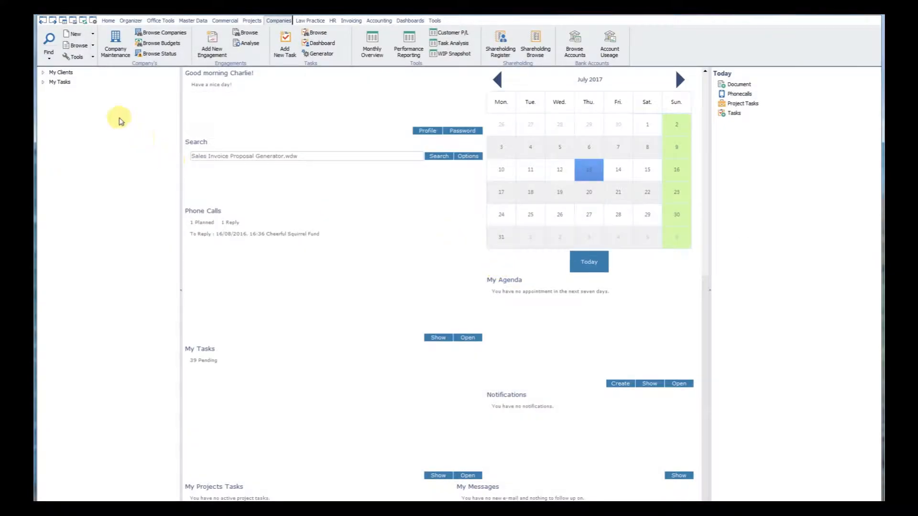
Step: Open Company Maintenance and check which saved reports can be run from the 3i Group plc record
click(114, 48)
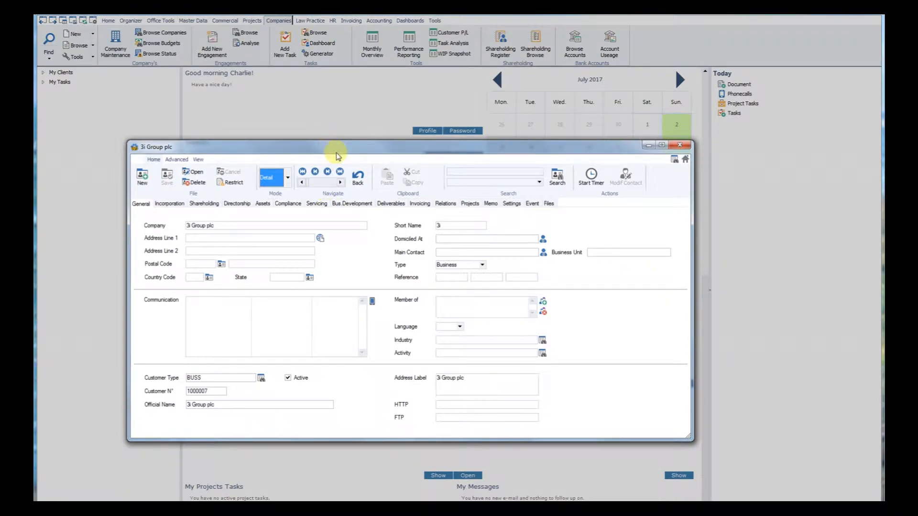
drag(336, 153, 396, 133)
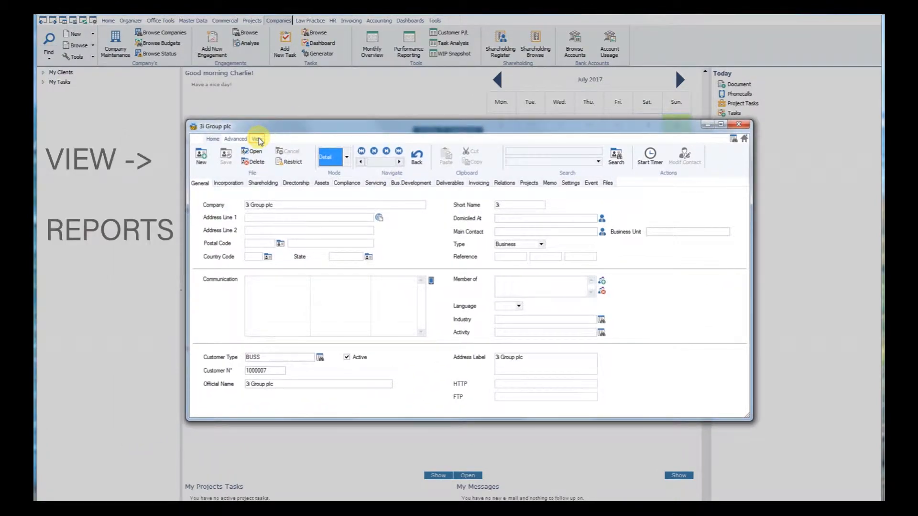
click(257, 139)
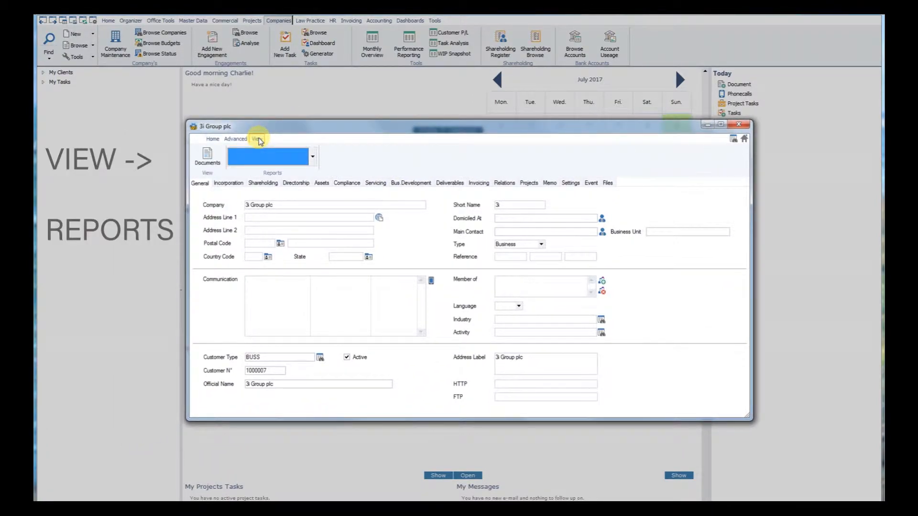
click(313, 157)
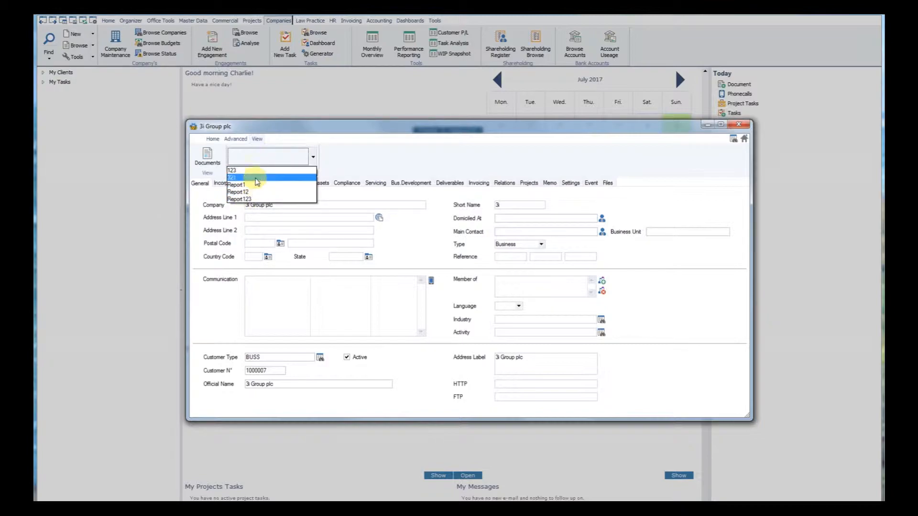
click(369, 135)
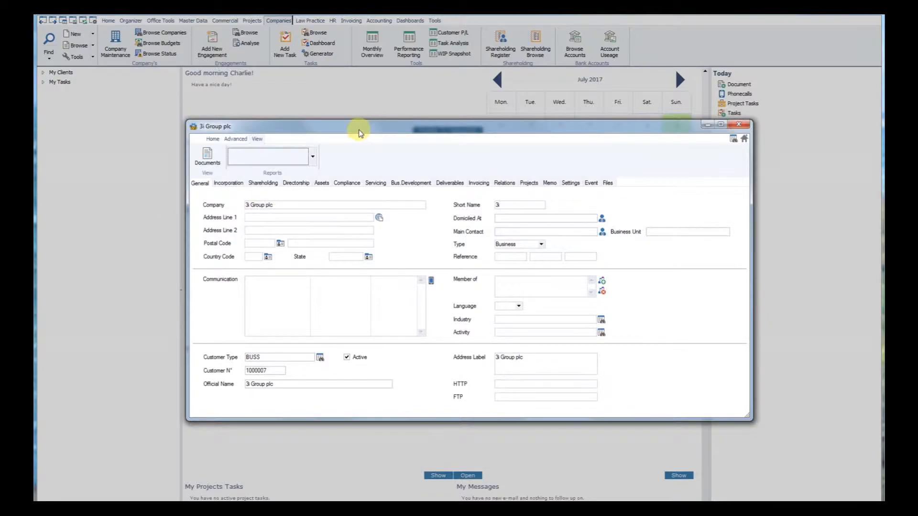
click(213, 138)
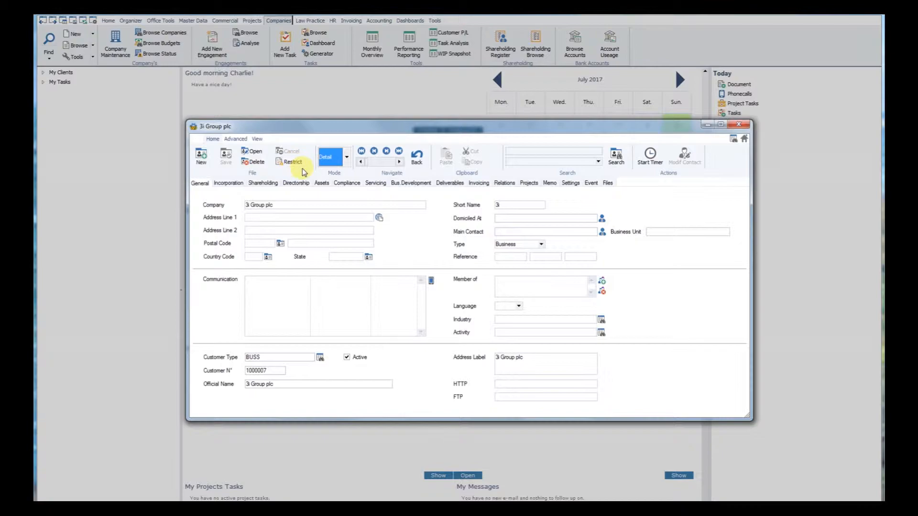
Step: Check which saved reports can be run from the ABT AIFM company record, and close the record without running one
click(386, 153)
click(387, 153)
click(386, 153)
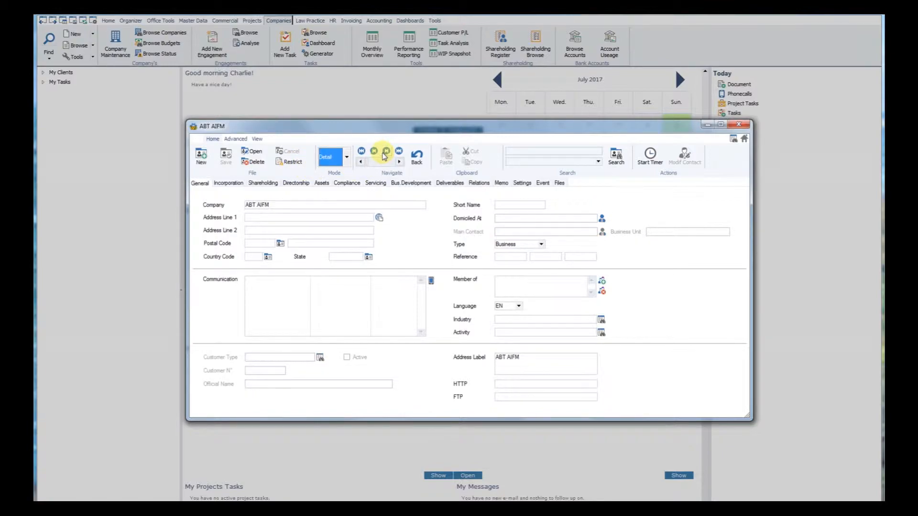
click(257, 138)
click(293, 157)
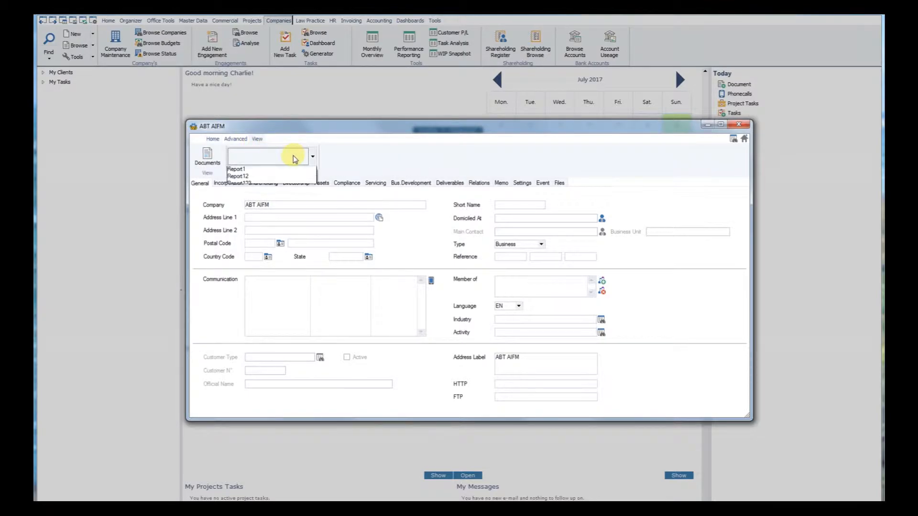
click(361, 130)
click(738, 125)
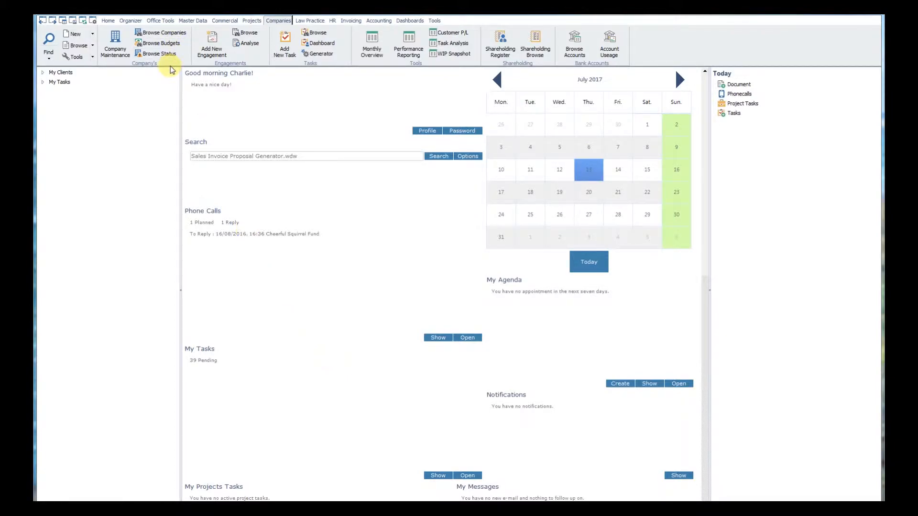
Step: Browse the companies, look at the table's export and print options, and close the company list without exporting
click(165, 33)
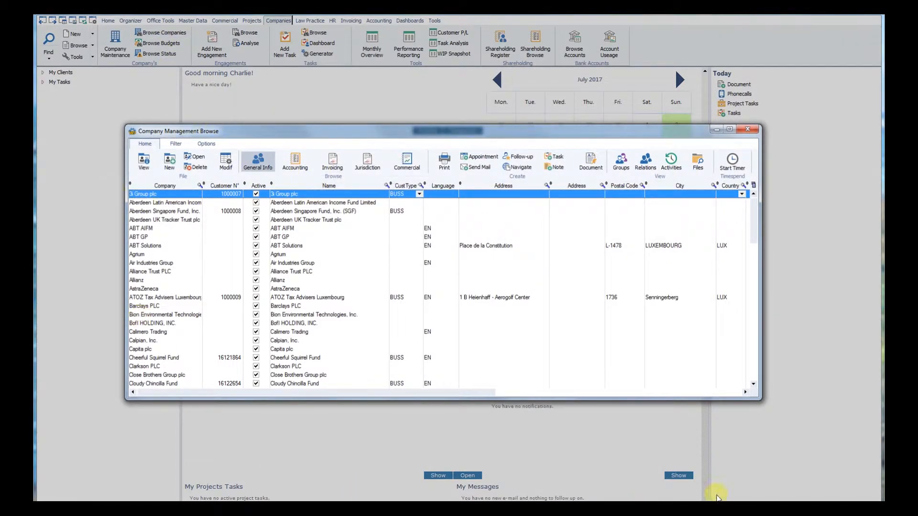
click(754, 186)
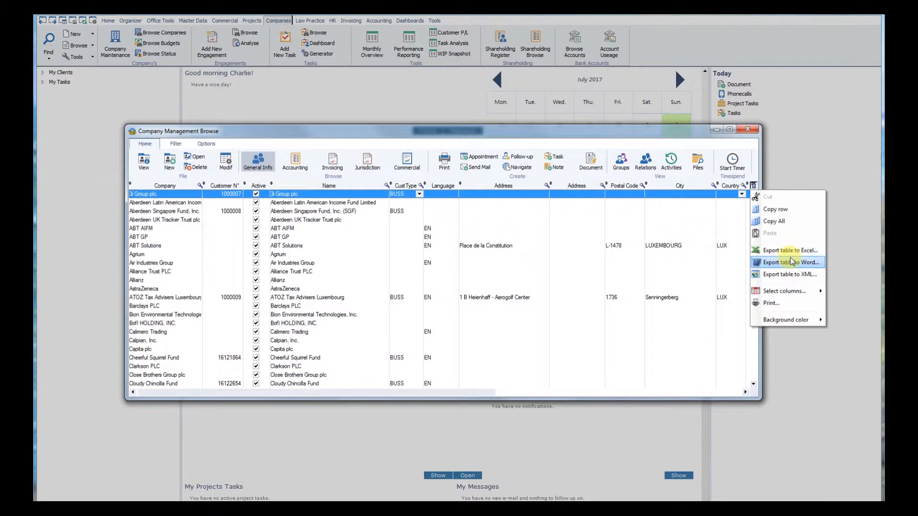
click(754, 131)
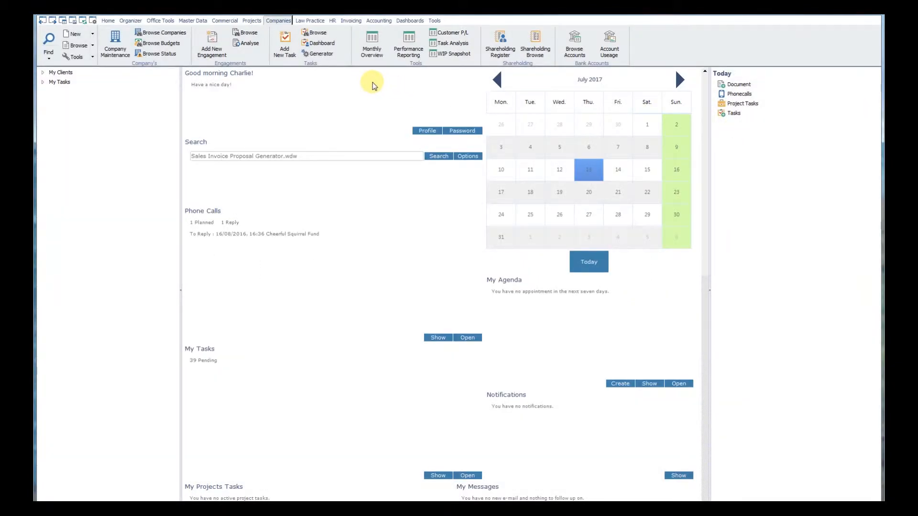
Step: Open a blank WIP Snapshot report, view its export options, and close it without exporting
click(436, 54)
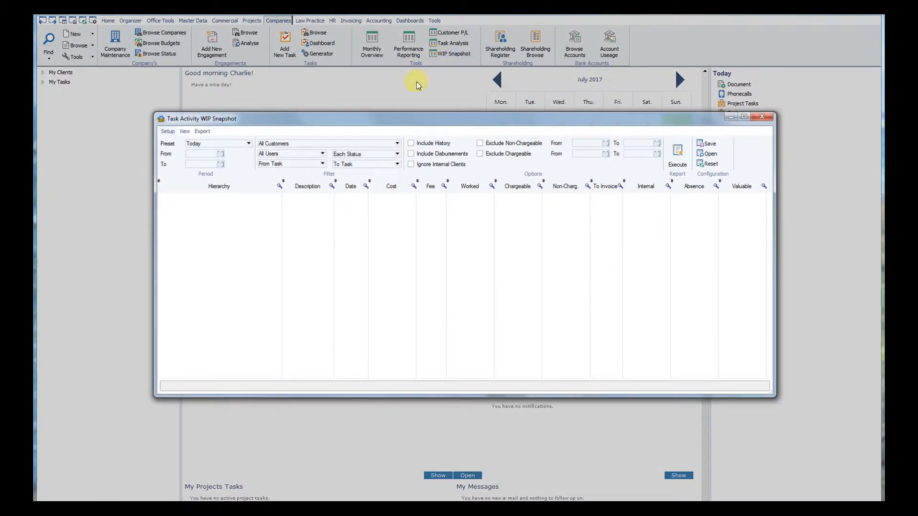
click(204, 134)
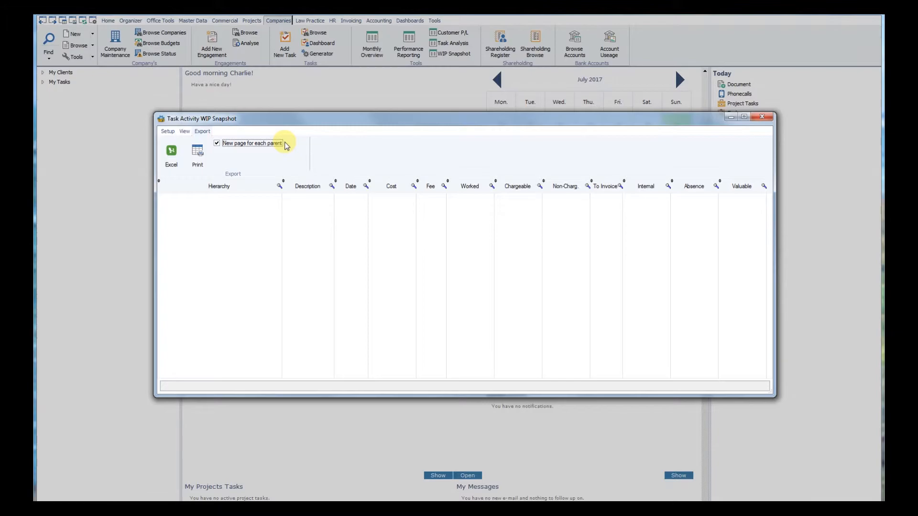
click(762, 118)
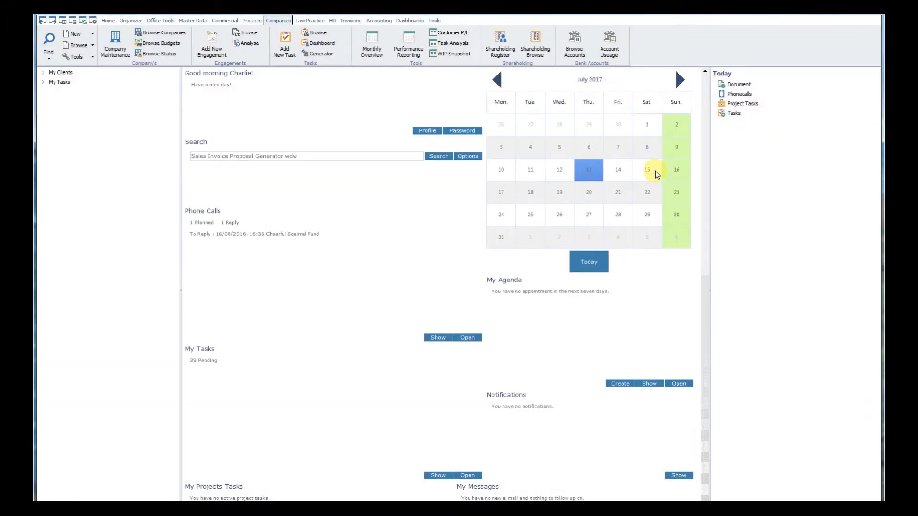